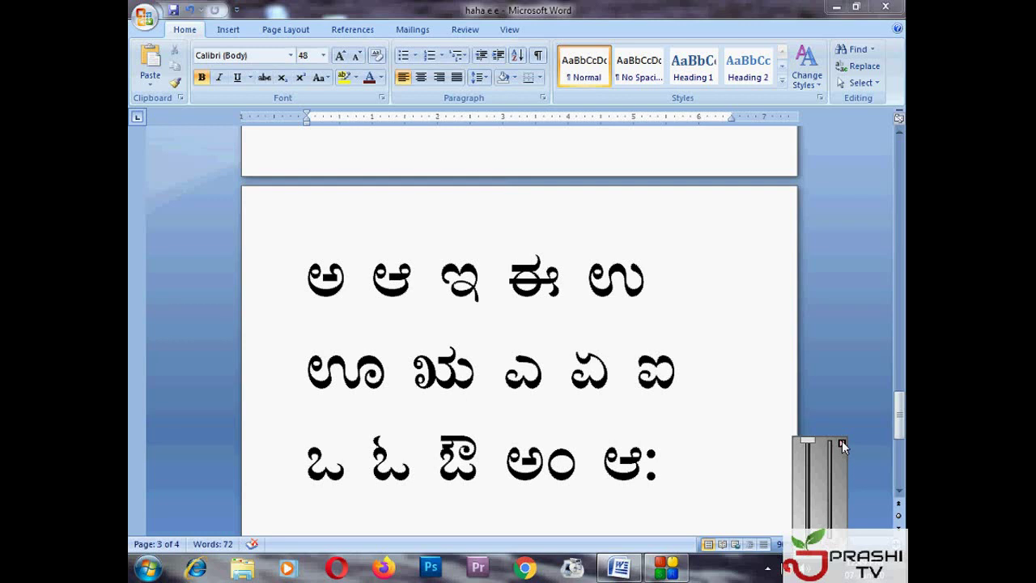
Step: Find Nudi through the Start menu search, launch it, and maximize its blank editor window
{"action": "left_click", "coordinate": [842, 445]}
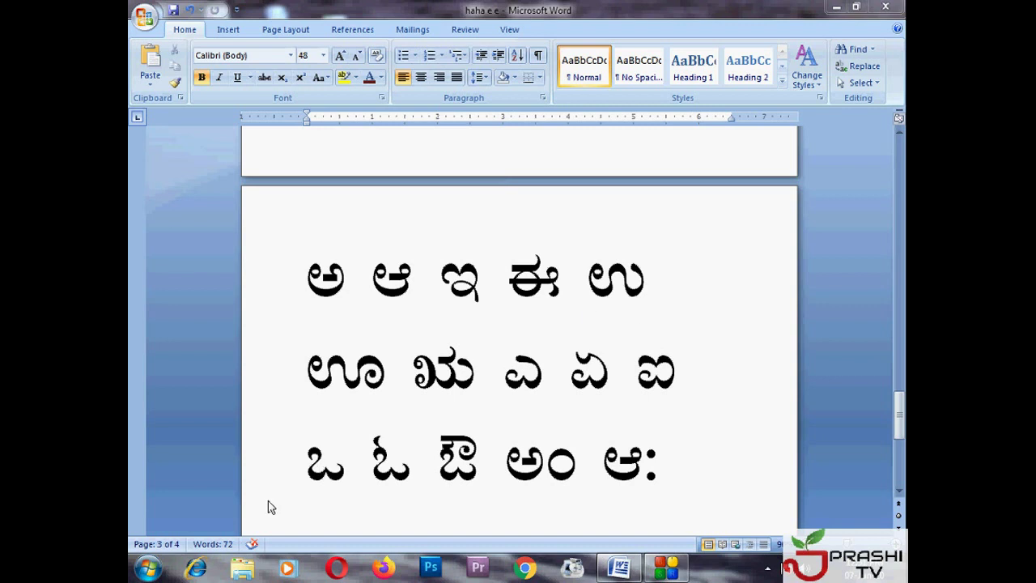
{"action": "left_click", "coordinate": [147, 573]}
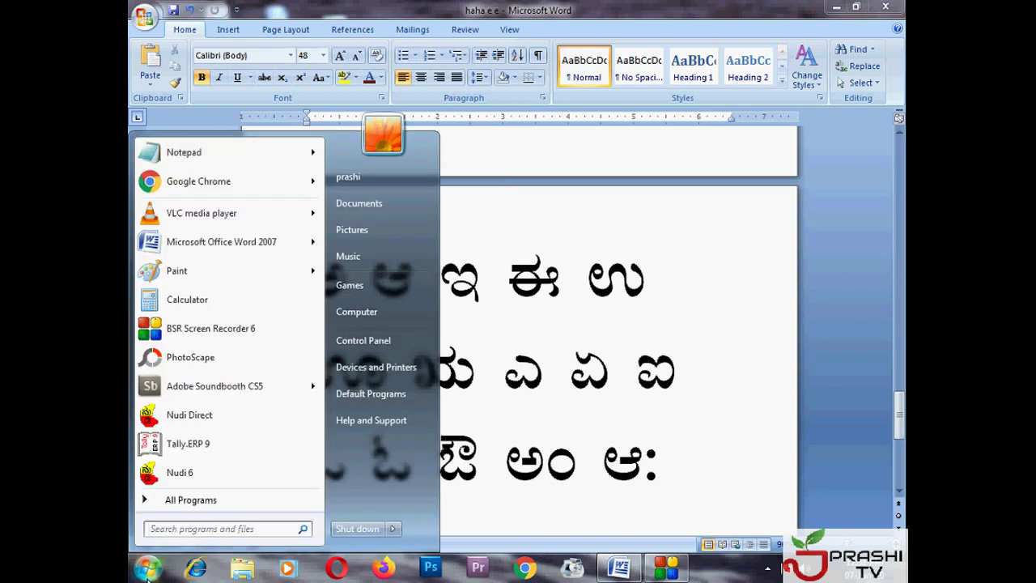
{"action": "type", "text": "nudi"}
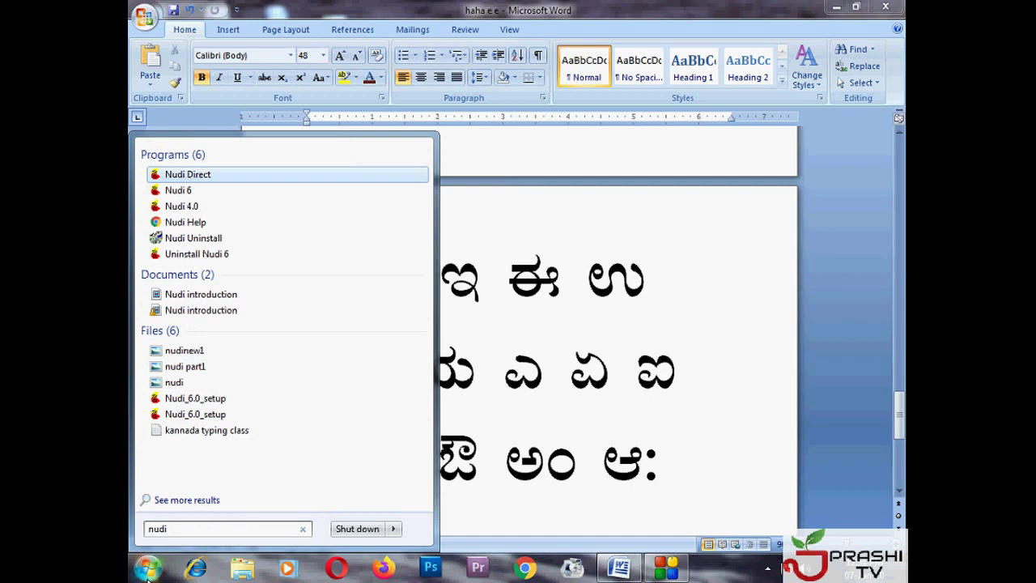
{"action": "left_click", "coordinate": [202, 194]}
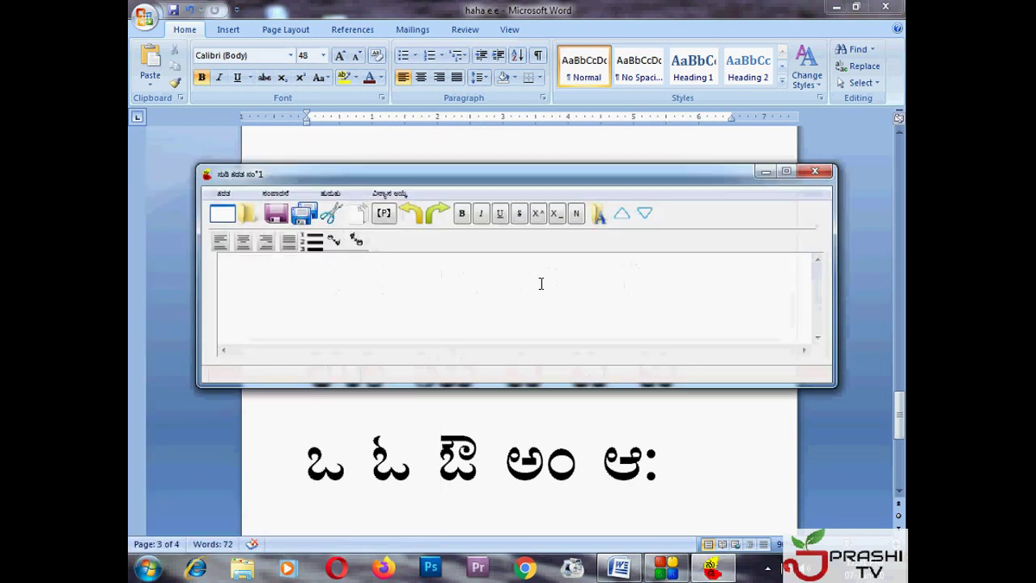
{"action": "left_click", "coordinate": [786, 171]}
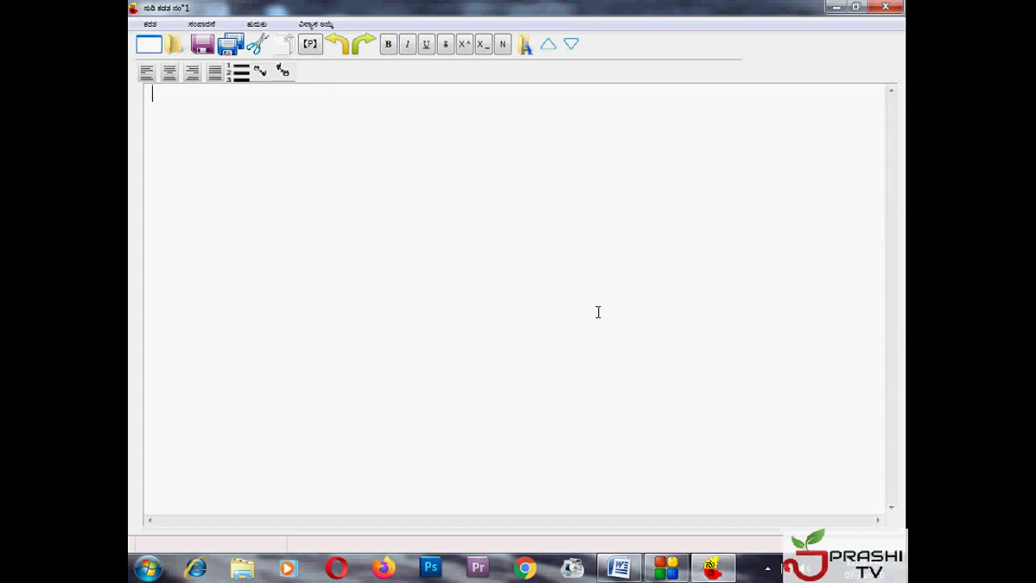
Step: Type the Kannada vowels ಅಅಇಈಉಊಋಎಏಐಒಓಔಅಂಅಃ in Nudi, then return to Word
{"action": "type", "text": "ಅಅ"}
{"action": "type", "text": "ಇಈಉ"}
{"action": "type", "text": "ಊ"}
{"action": "type", "text": "ಋ"}
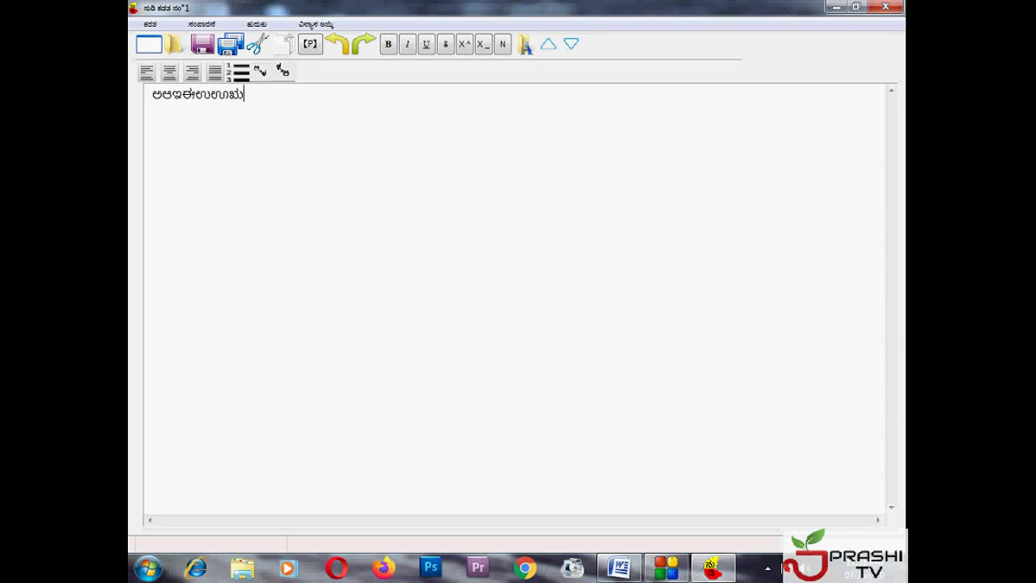
{"action": "type", "text": "ಎಏ"}
{"action": "type", "text": "ಐಒ"}
{"action": "type", "text": "ಓಔ"}
{"action": "type", "text": "ಅ"}
{"action": "type", "text": "ಂಅಃ"}
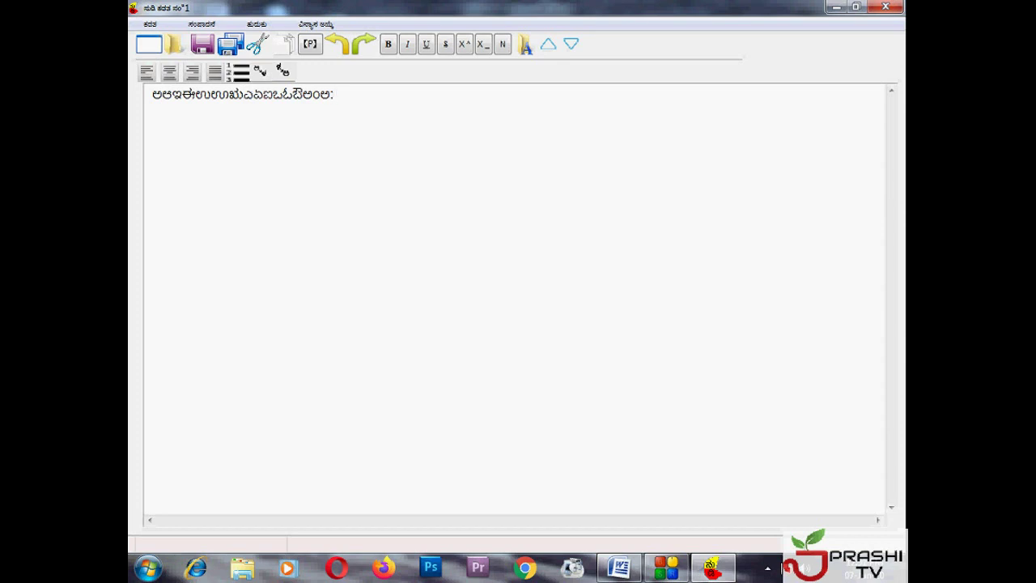
{"action": "left_click", "coordinate": [623, 564]}
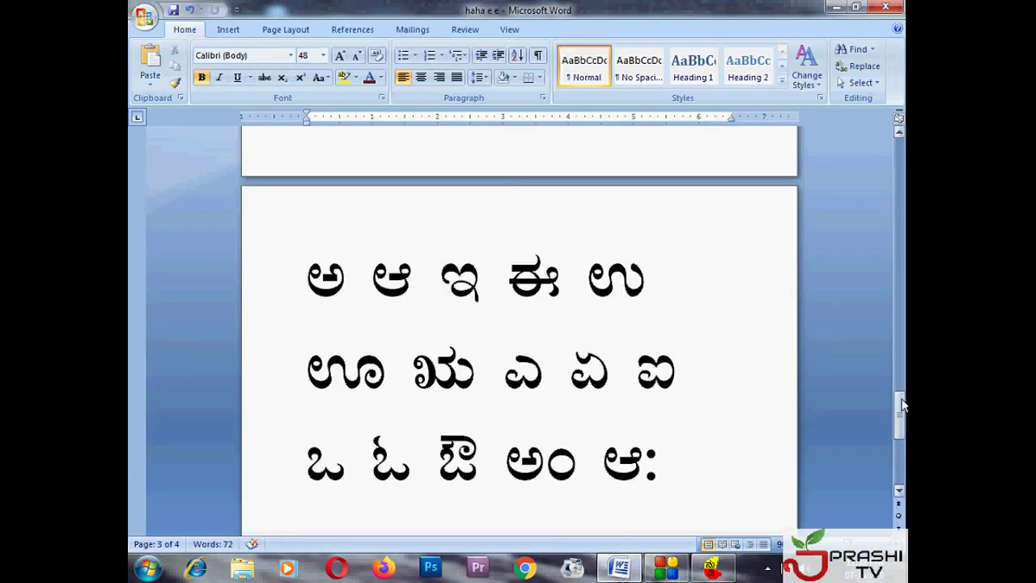
Step: On page 1, test-type ಅ after the 'a' key on the first line, then delete it
{"action": "left_click_drag", "start_coordinate": [903, 401], "coordinate": [904, 146]}
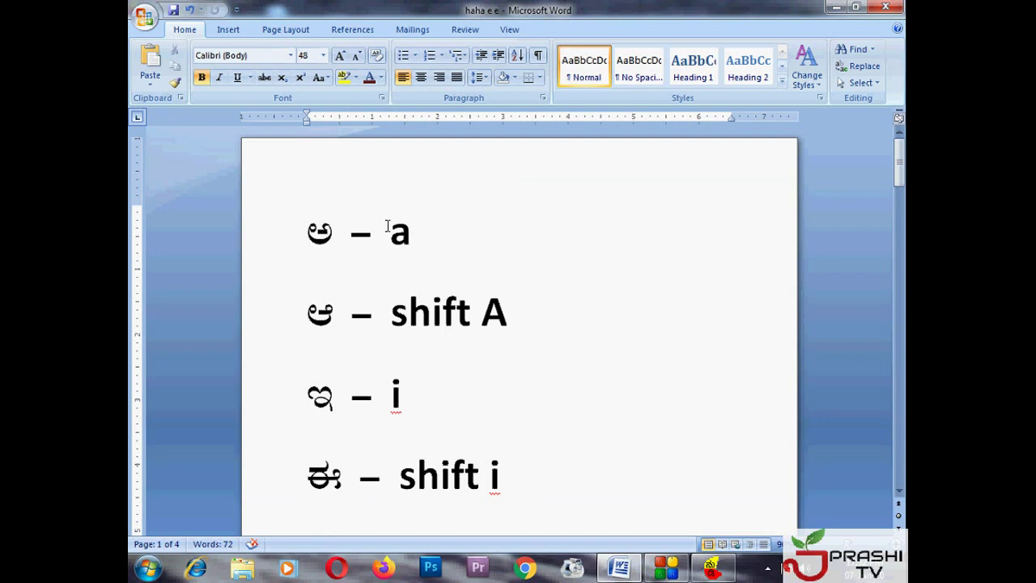
{"action": "left_click_drag", "start_coordinate": [335, 235], "coordinate": [309, 237]}
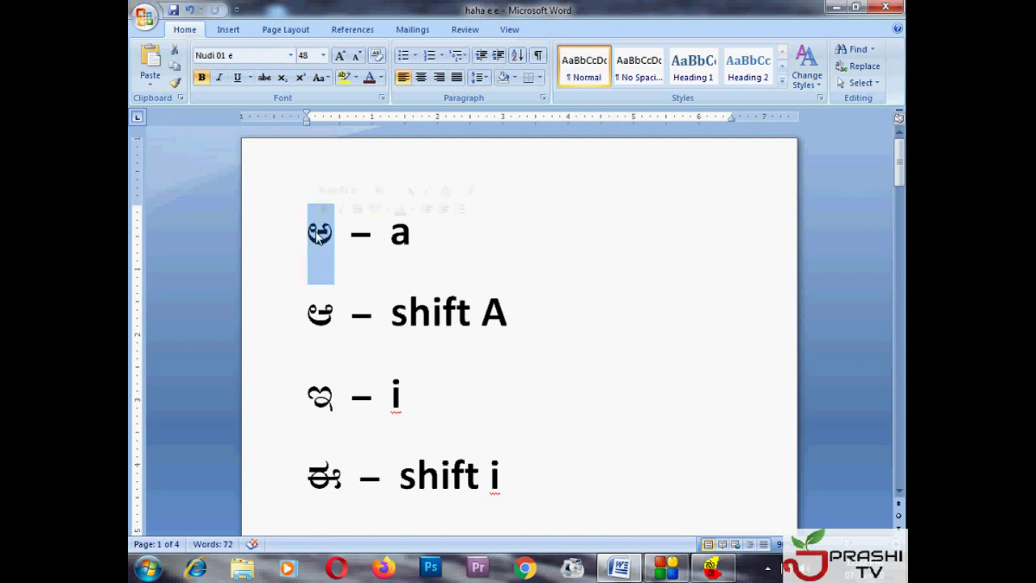
{"action": "left_click", "coordinate": [412, 235]}
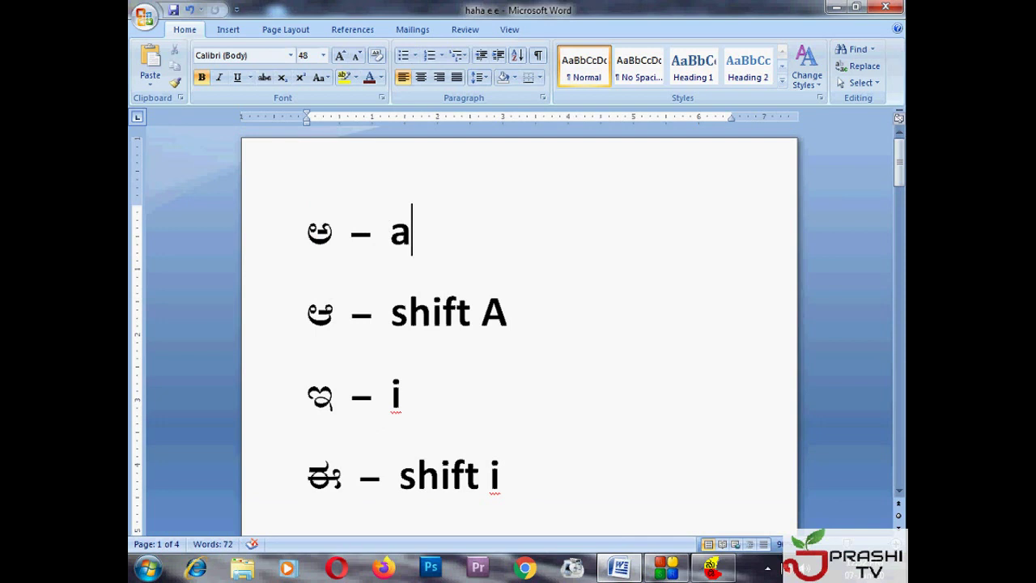
{"action": "type", "text": "ಅ"}
{"action": "key", "text": "BackSpace"}
Step: Test-type ಆ after 'shift A' and delete it, then move to the i and shift i lines
{"action": "key", "text": "Down"}
{"action": "key", "text": "Left"}
{"action": "key", "text": "Left"}
{"action": "key", "text": "Left"}
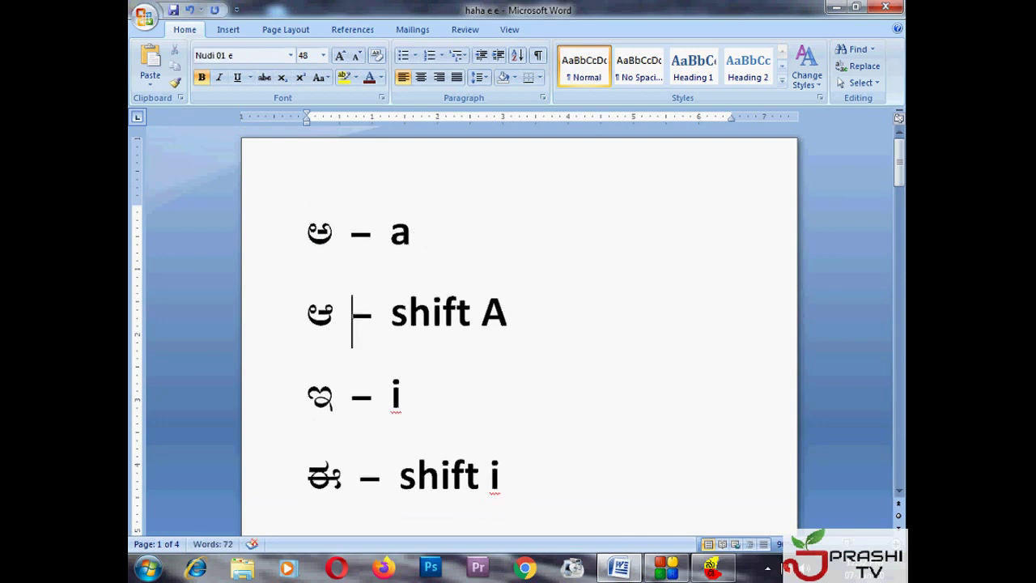
{"action": "key", "text": "Left"}
{"action": "key", "text": "Left"}
{"action": "key", "text": "Right"}
{"action": "key", "text": "Right"}
{"action": "key", "text": "Right"}
{"action": "key", "text": "Right"}
{"action": "key", "text": "Right"}
{"action": "key", "text": "Right"}
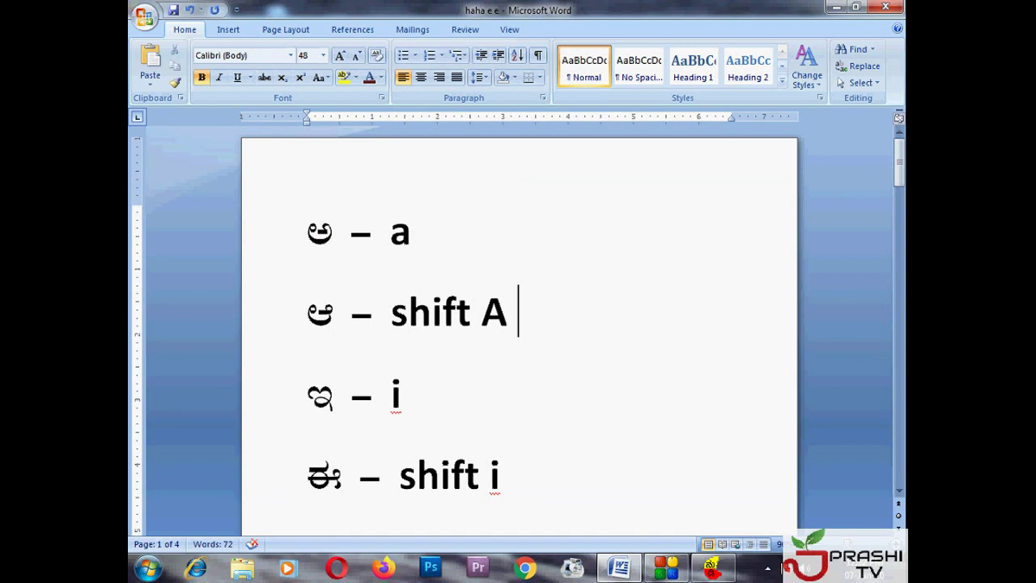
{"action": "type", "text": "ಆ"}
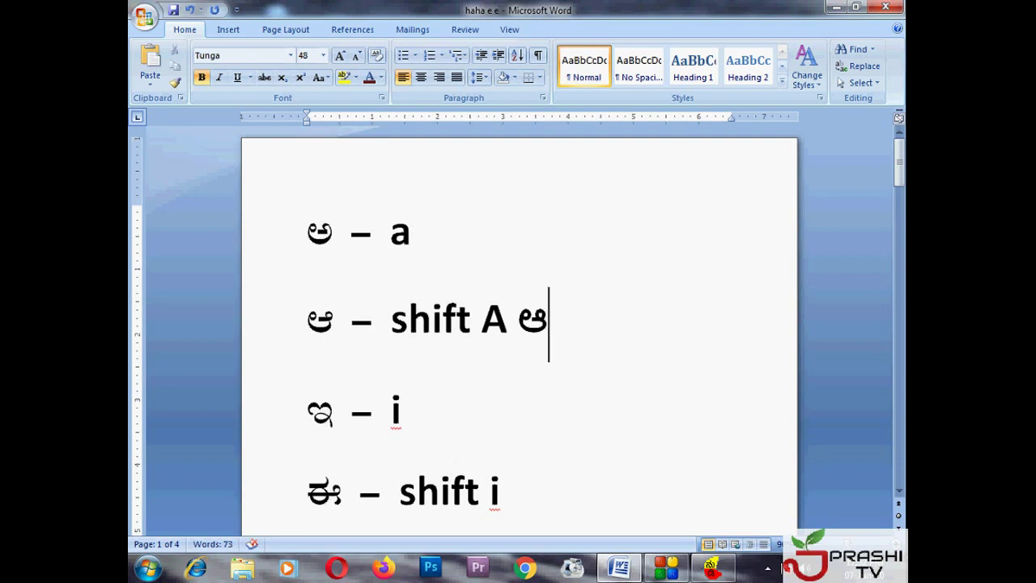
{"action": "key", "text": "BackSpace"}
{"action": "left_click", "coordinate": [403, 392]}
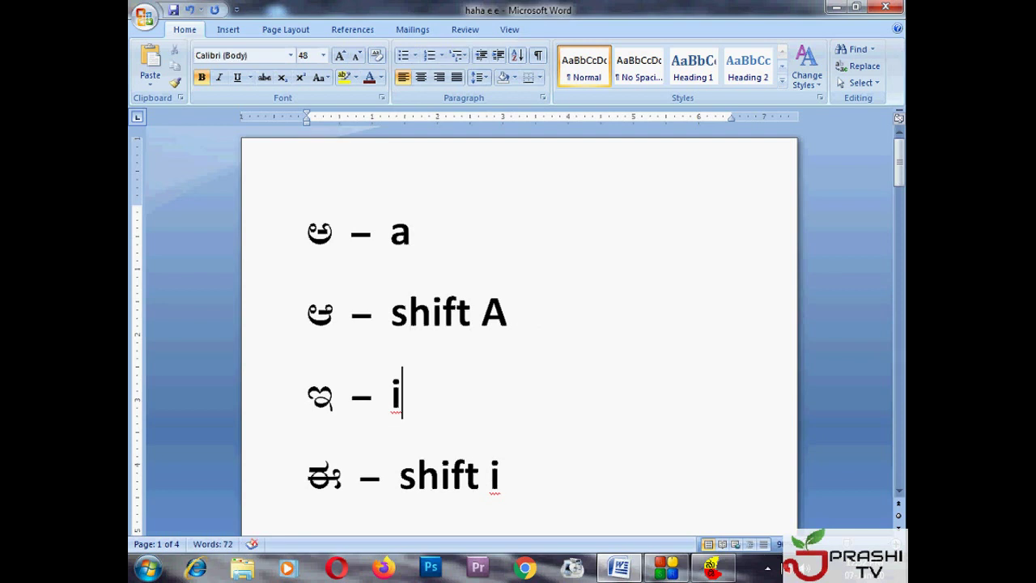
{"action": "left_click", "coordinate": [500, 474]}
Step: Test-type ಊ at the end of the u line, then delete it
{"action": "scroll", "coordinate": [651, 394], "scroll_direction": "down", "scroll_amount": 2}
{"action": "scroll", "coordinate": [651, 394], "scroll_direction": "down", "scroll_amount": 3}
{"action": "scroll", "coordinate": [651, 393], "scroll_direction": "down", "scroll_amount": 1}
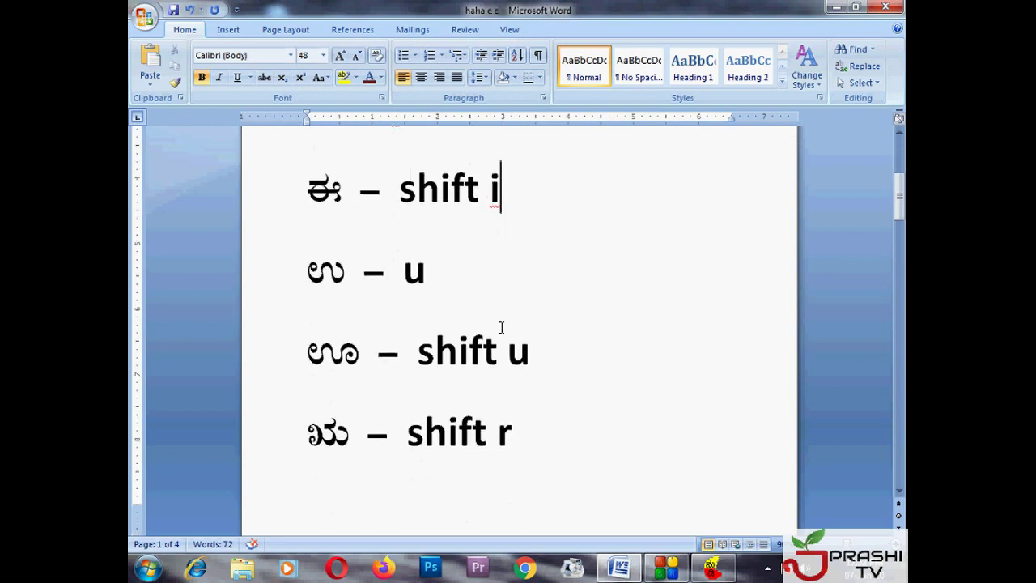
{"action": "left_click", "coordinate": [487, 276]}
{"action": "type", "text": "ಊ"}
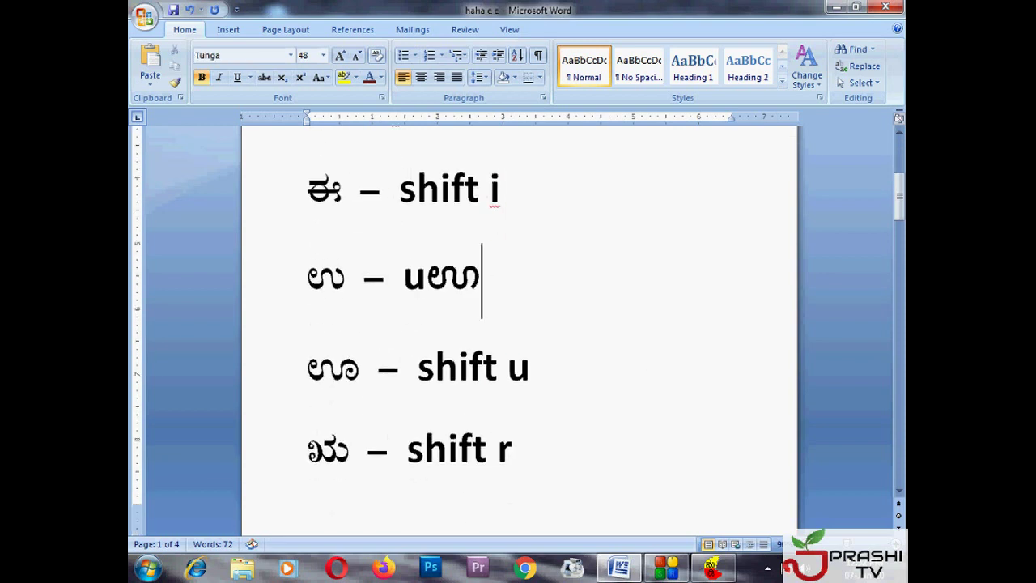
{"action": "key", "text": "BackSpace"}
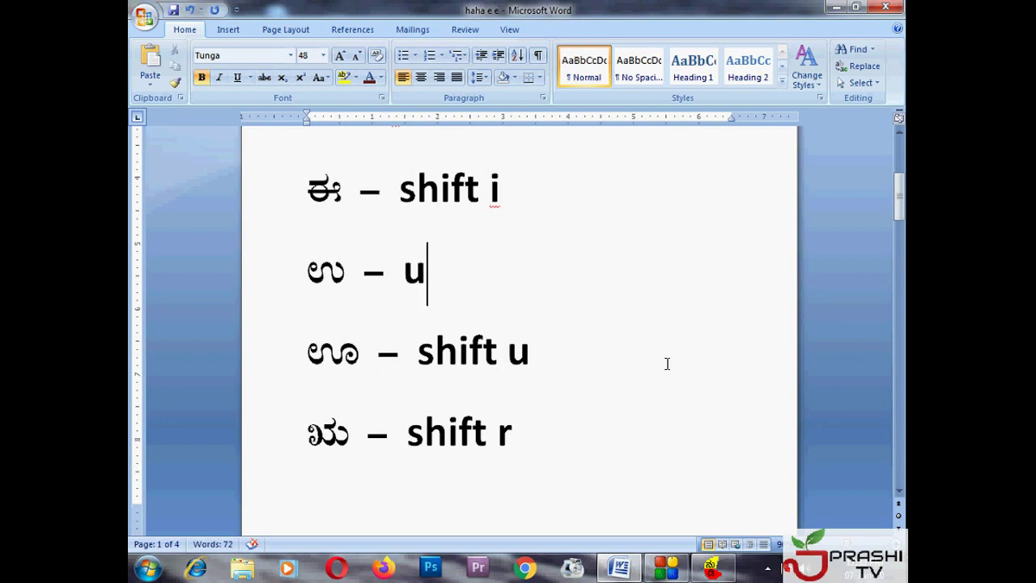
Step: Scroll down to bring the ಎ – e and ಏ – shift e lines into view
{"action": "scroll", "coordinate": [659, 453], "scroll_direction": "down", "scroll_amount": 1}
{"action": "scroll", "coordinate": [661, 454], "scroll_direction": "down", "scroll_amount": 2}
{"action": "scroll", "coordinate": [659, 454], "scroll_direction": "down", "scroll_amount": 2}
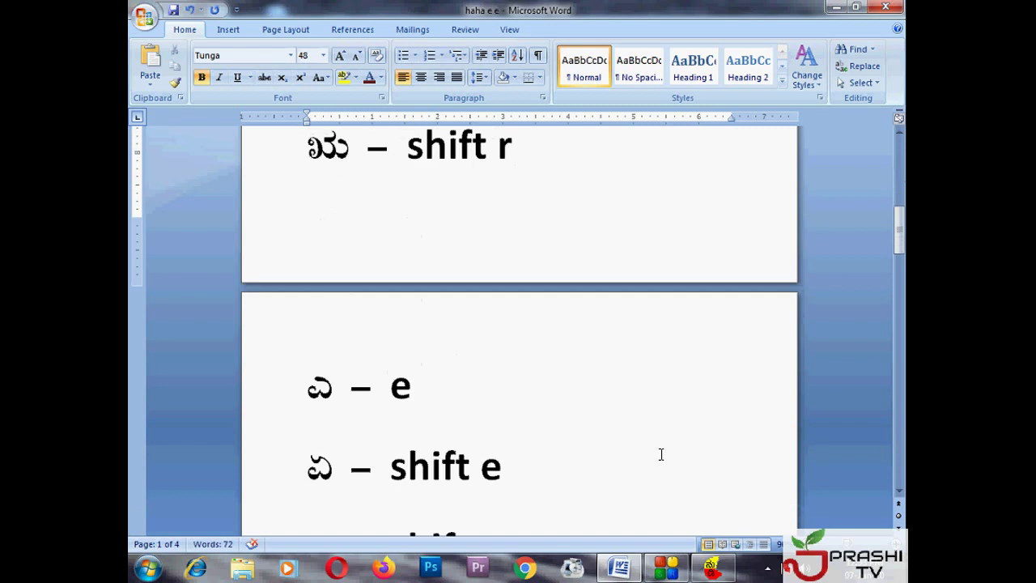
{"action": "scroll", "coordinate": [659, 456], "scroll_direction": "down", "scroll_amount": 3}
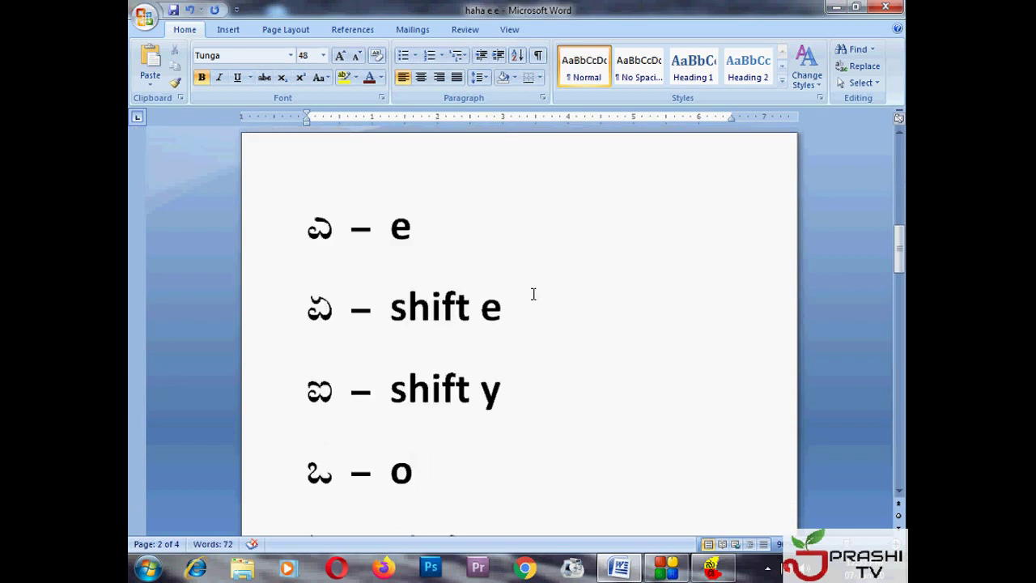
Step: Highlight the shift e, shift y, o and shift o vowel lines one after another
{"action": "triple_click", "coordinate": [368, 311]}
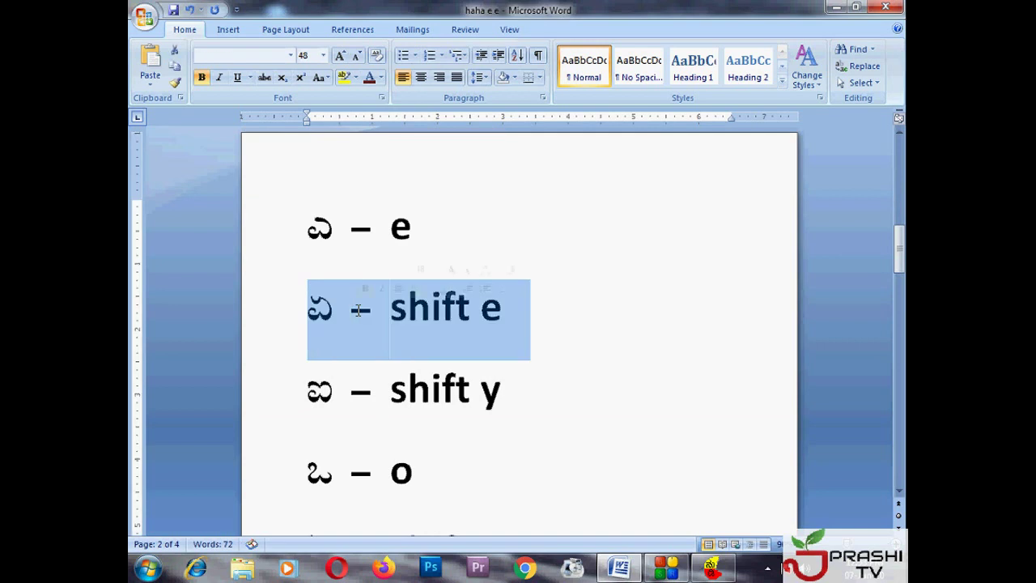
{"action": "triple_click", "coordinate": [438, 396]}
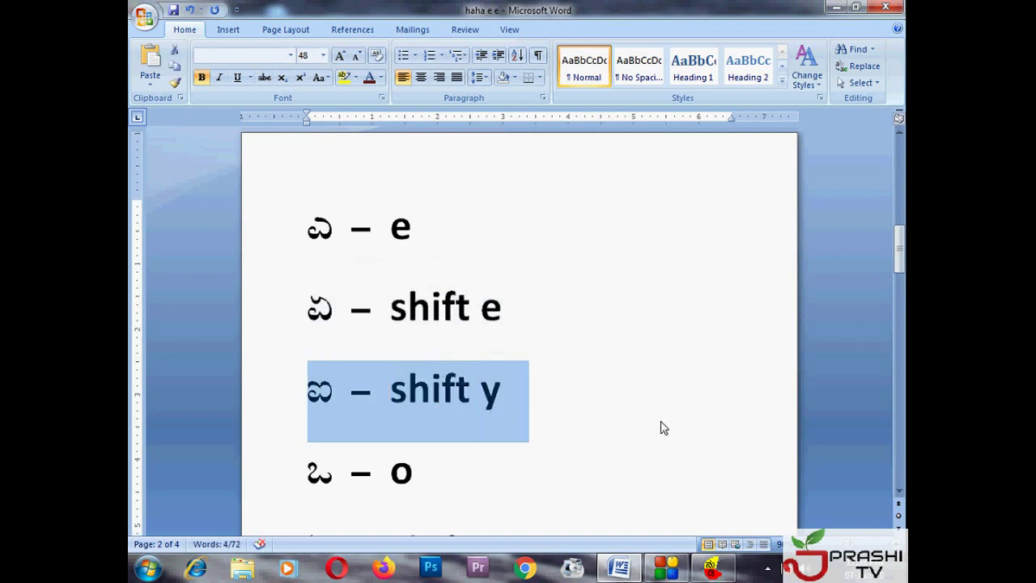
{"action": "scroll", "coordinate": [657, 520], "scroll_direction": "down", "scroll_amount": 1}
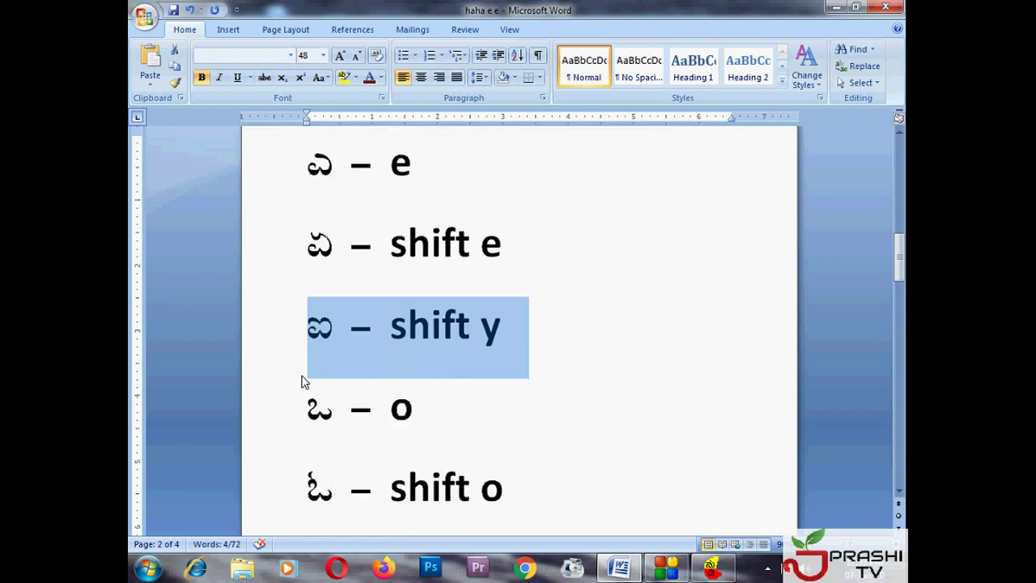
{"action": "triple_click", "coordinate": [319, 409]}
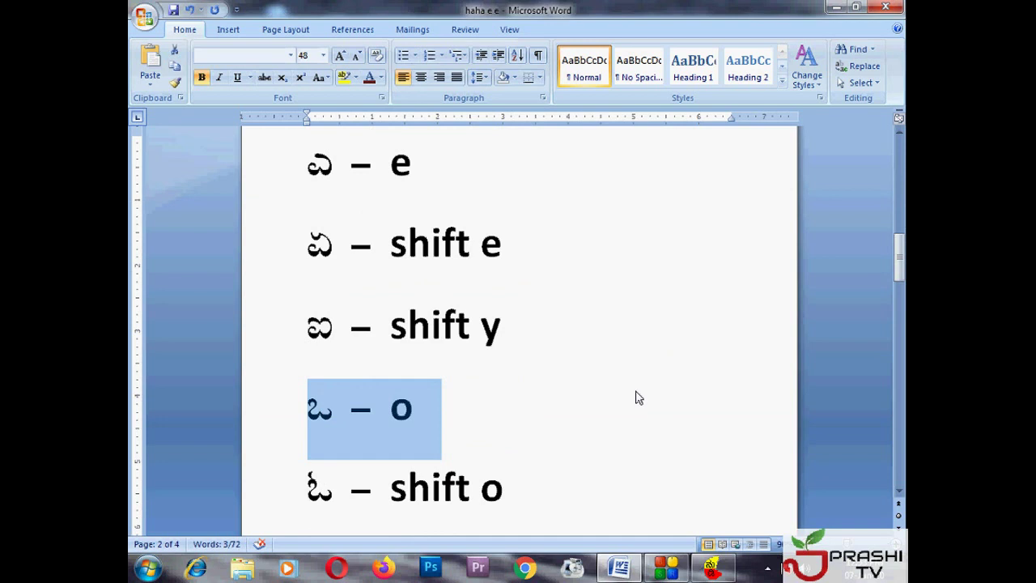
{"action": "triple_click", "coordinate": [356, 489]}
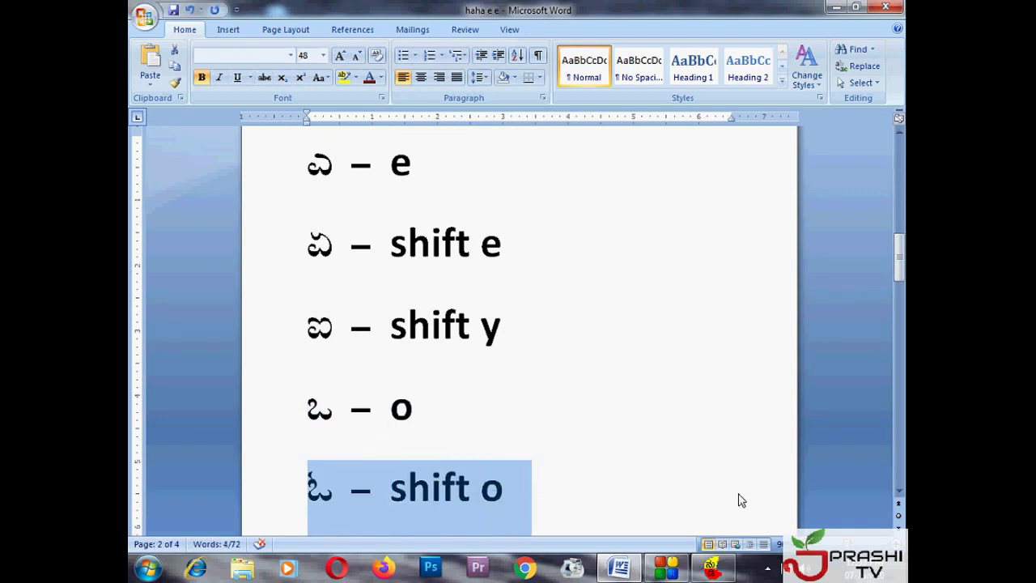
Step: Select the entire ಔ – shift v line, then clear the selection
{"action": "scroll", "coordinate": [738, 493], "scroll_direction": "down", "scroll_amount": 4}
{"action": "scroll", "coordinate": [737, 492], "scroll_direction": "down", "scroll_amount": 2}
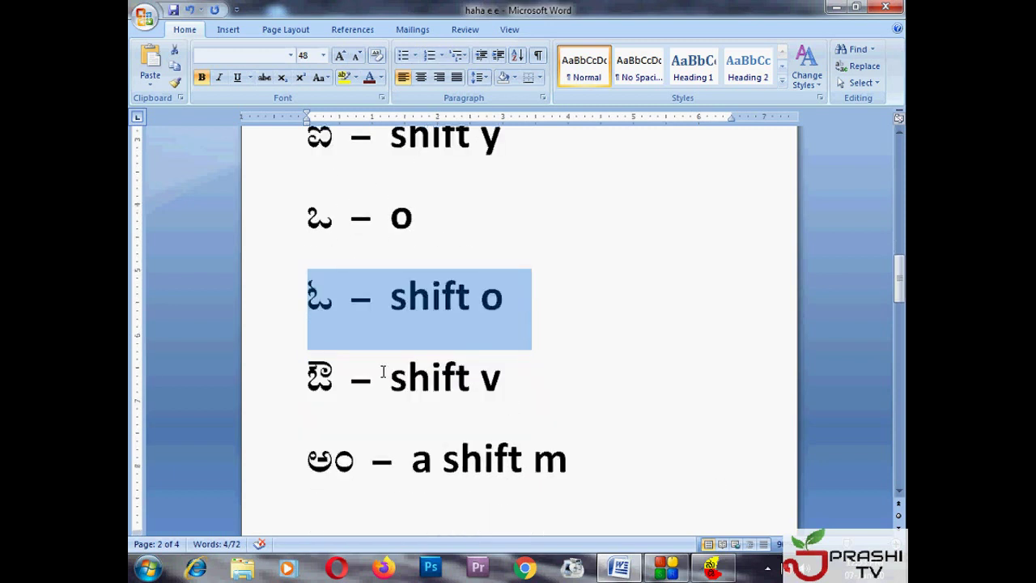
{"action": "double_click", "coordinate": [384, 370]}
{"action": "left_click", "coordinate": [384, 370]}
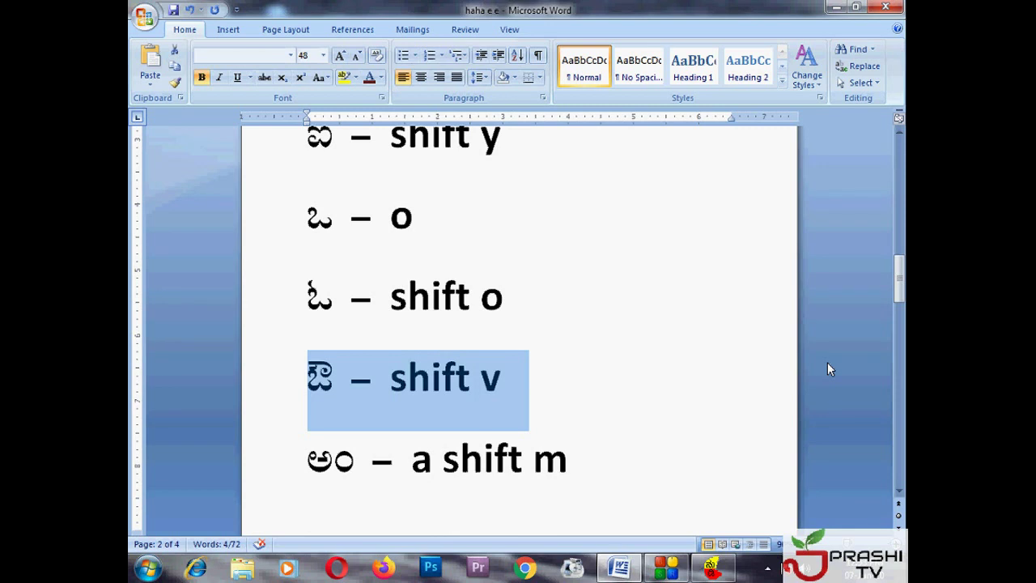
{"action": "left_click", "coordinate": [484, 458]}
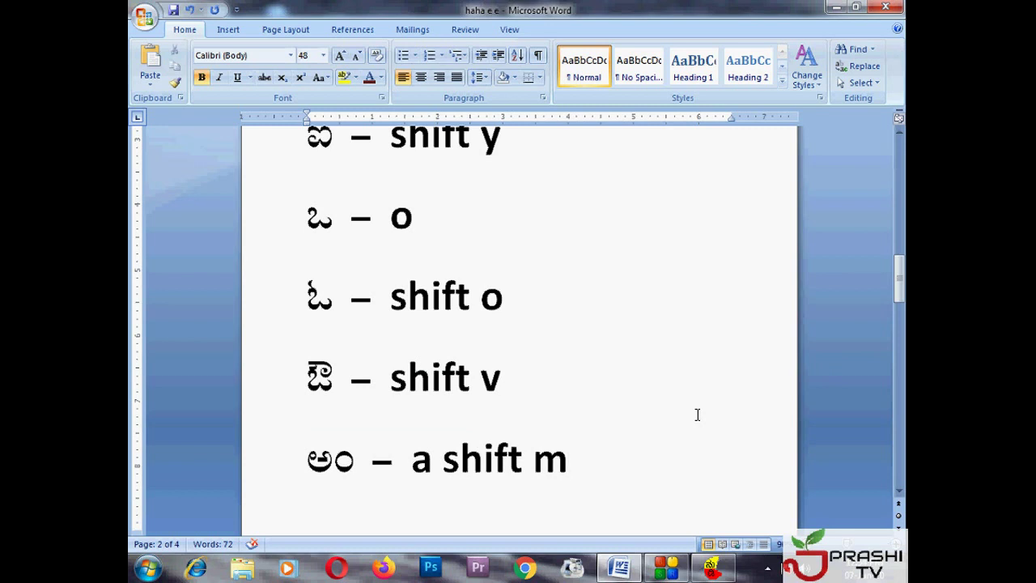
Step: On page 3, briefly select the 'a shift h' key text of the ಅಃ entry, then deselect
{"action": "scroll", "coordinate": [668, 430], "scroll_direction": "down", "scroll_amount": 1}
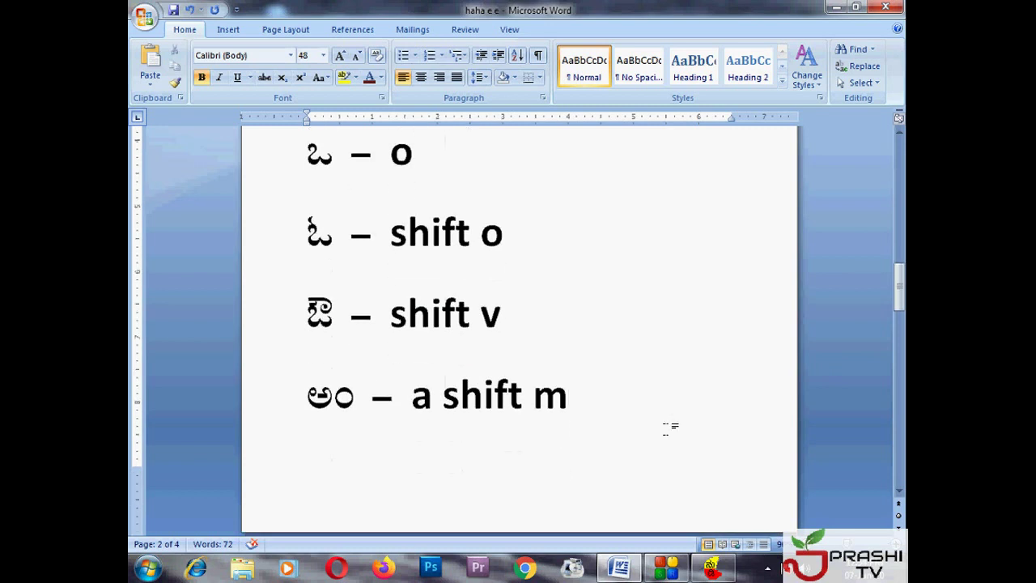
{"action": "scroll", "coordinate": [659, 430], "scroll_direction": "down", "scroll_amount": 3}
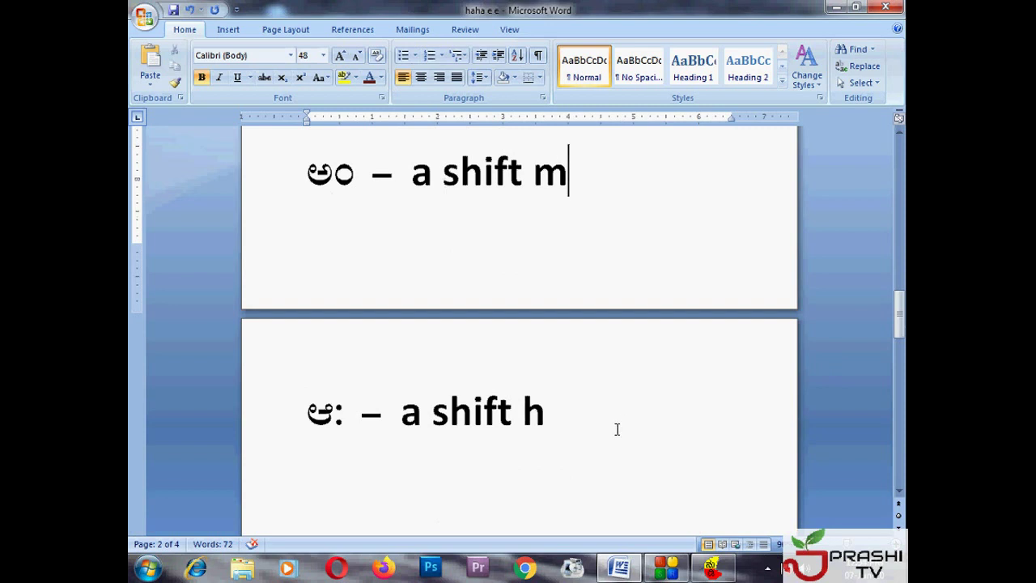
{"action": "left_click", "coordinate": [567, 417]}
{"action": "left_click_drag", "start_coordinate": [402, 413], "coordinate": [554, 411]}
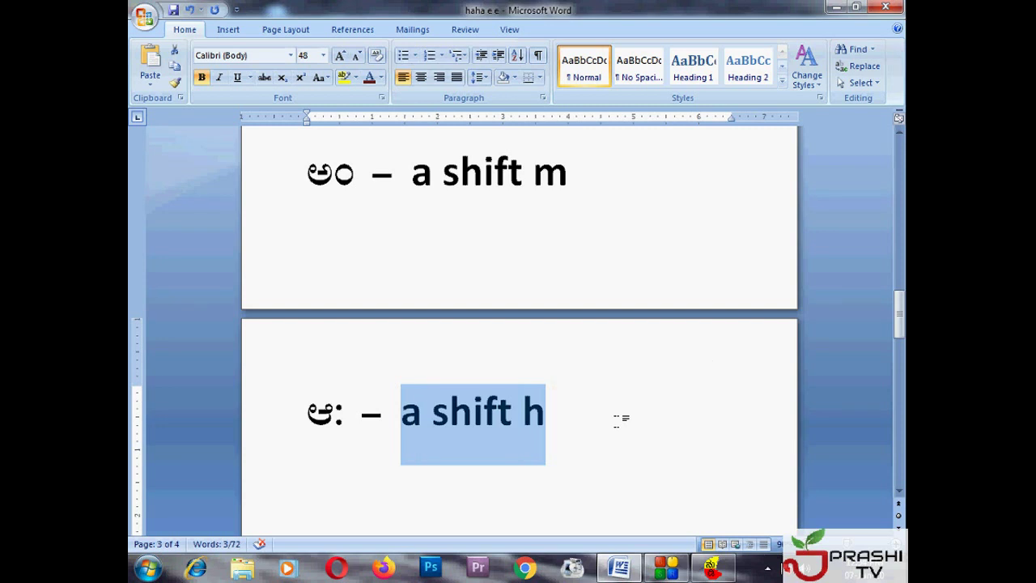
{"action": "left_click", "coordinate": [616, 419]}
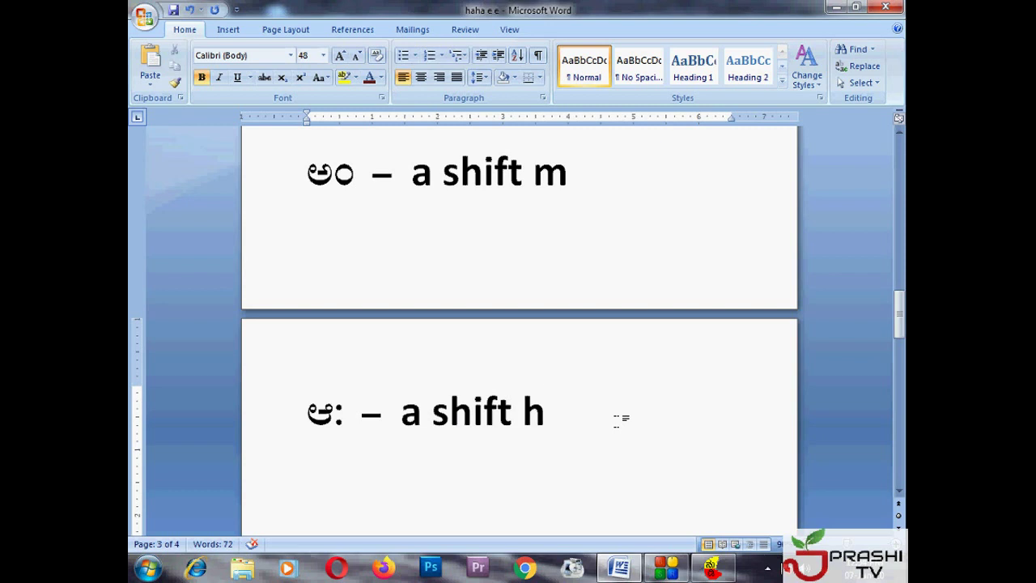
Step: Scroll up to the top of the chart at the ಅ – a line
{"action": "scroll", "coordinate": [621, 418], "scroll_direction": "up", "scroll_amount": 2}
{"action": "scroll", "coordinate": [620, 435], "scroll_direction": "up", "scroll_amount": 5}
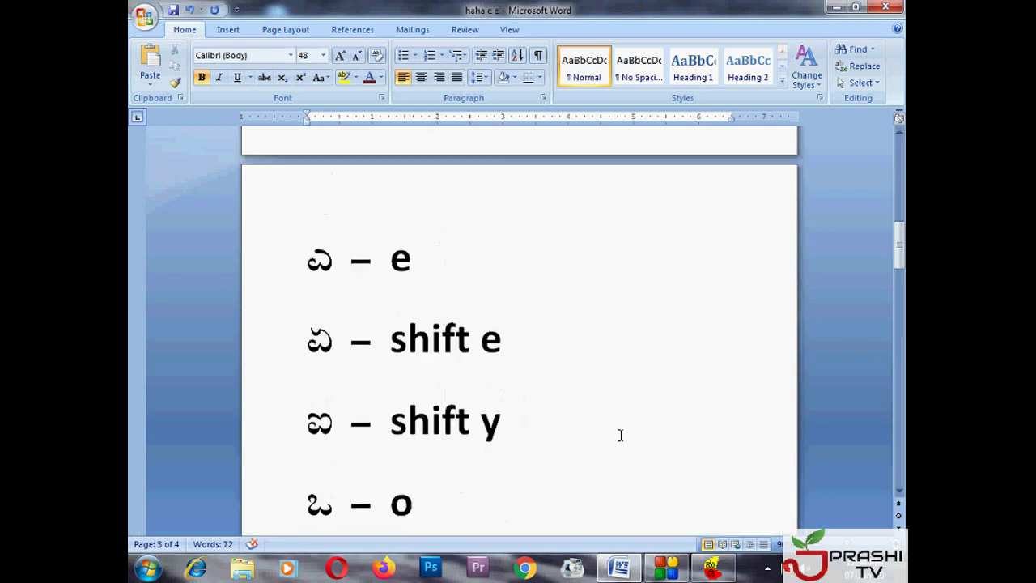
{"action": "scroll", "coordinate": [620, 436], "scroll_direction": "up", "scroll_amount": 3}
{"action": "scroll", "coordinate": [618, 434], "scroll_direction": "up", "scroll_amount": 8}
{"action": "scroll", "coordinate": [619, 434], "scroll_direction": "up", "scroll_amount": 2}
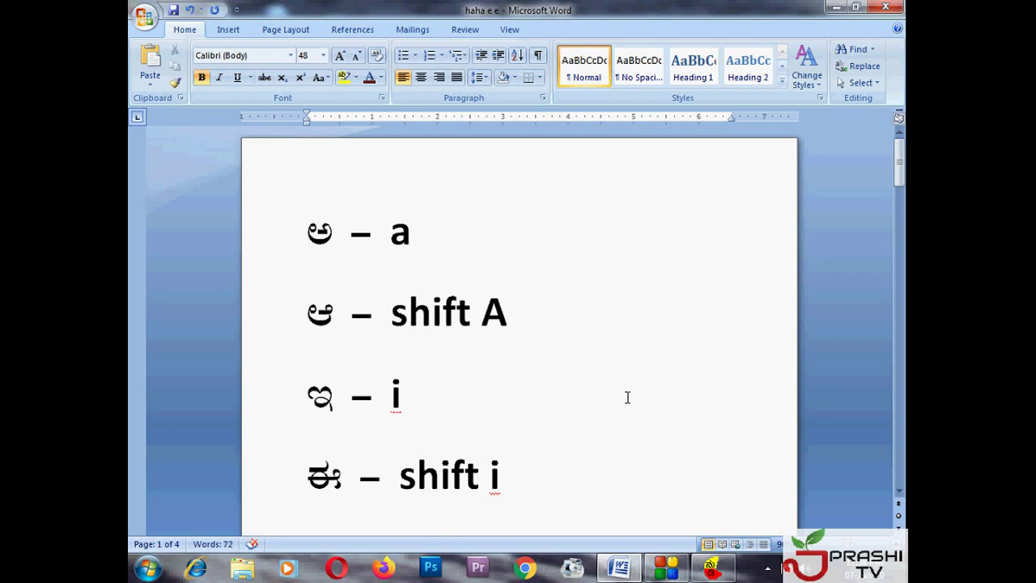
Step: Scroll back down and place the cursor at the end of the ಅಂ – a shift m line
{"action": "scroll", "coordinate": [636, 361], "scroll_direction": "down", "scroll_amount": 2}
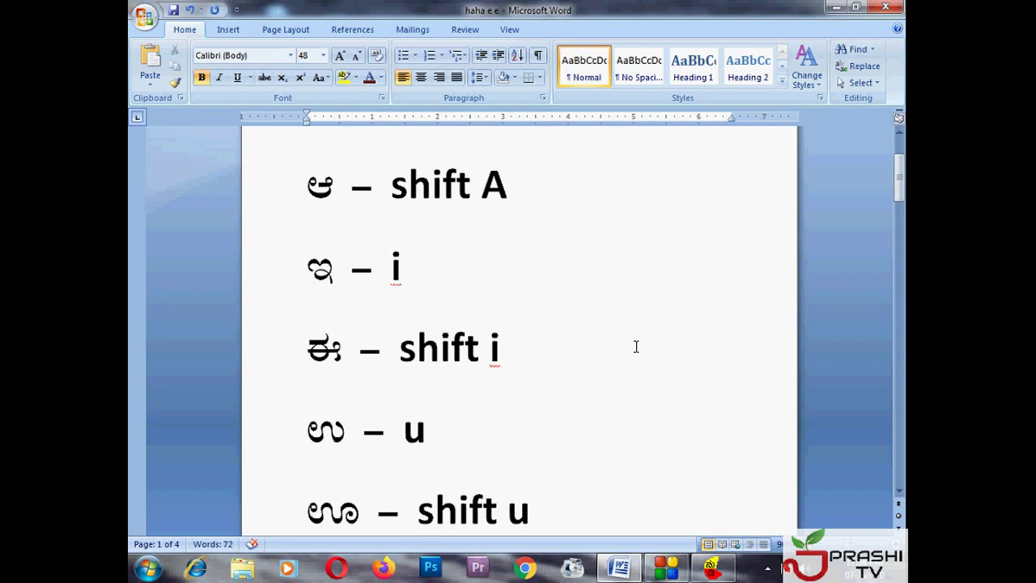
{"action": "scroll", "coordinate": [636, 346], "scroll_direction": "down", "scroll_amount": 2}
{"action": "scroll", "coordinate": [636, 346], "scroll_direction": "down", "scroll_amount": 2}
{"action": "scroll", "coordinate": [637, 346], "scroll_direction": "down", "scroll_amount": 4}
{"action": "scroll", "coordinate": [637, 346], "scroll_direction": "down", "scroll_amount": 5}
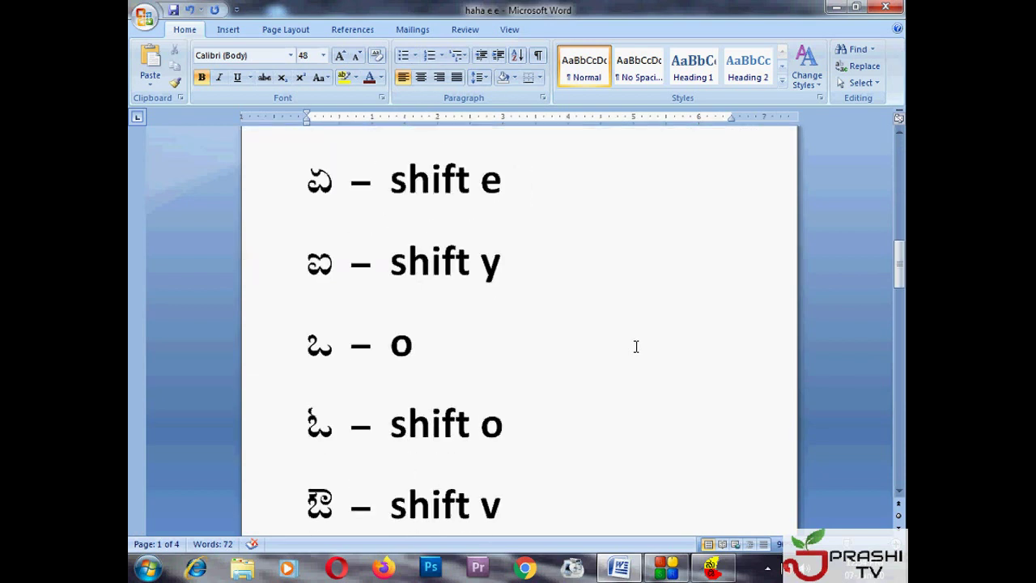
{"action": "scroll", "coordinate": [636, 346], "scroll_direction": "down", "scroll_amount": 4}
{"action": "scroll", "coordinate": [636, 346], "scroll_direction": "down", "scroll_amount": 2}
{"action": "left_click", "coordinate": [587, 366]}
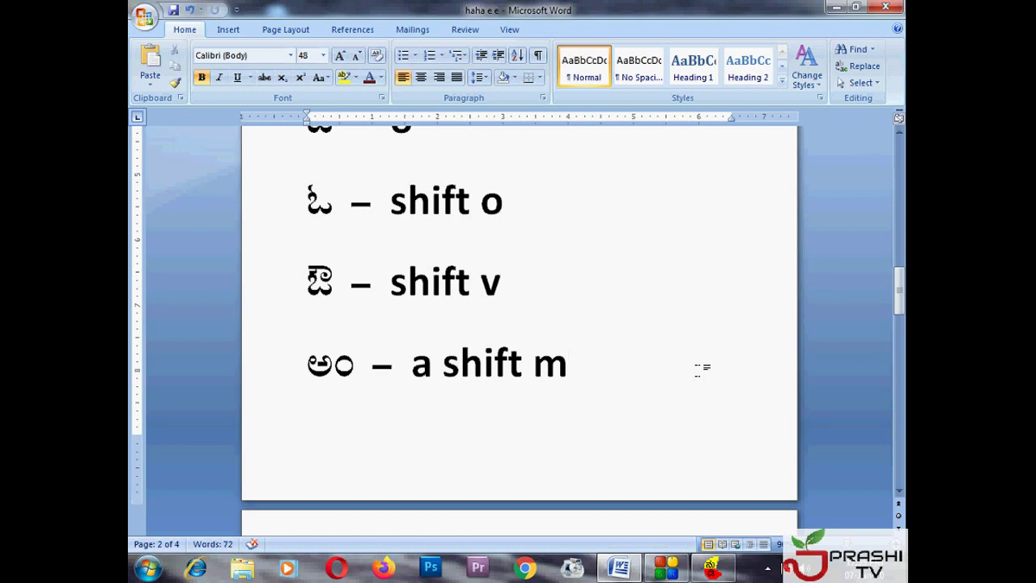
Step: Restore the screen recorder window from the taskbar
{"action": "left_click", "coordinate": [711, 573]}
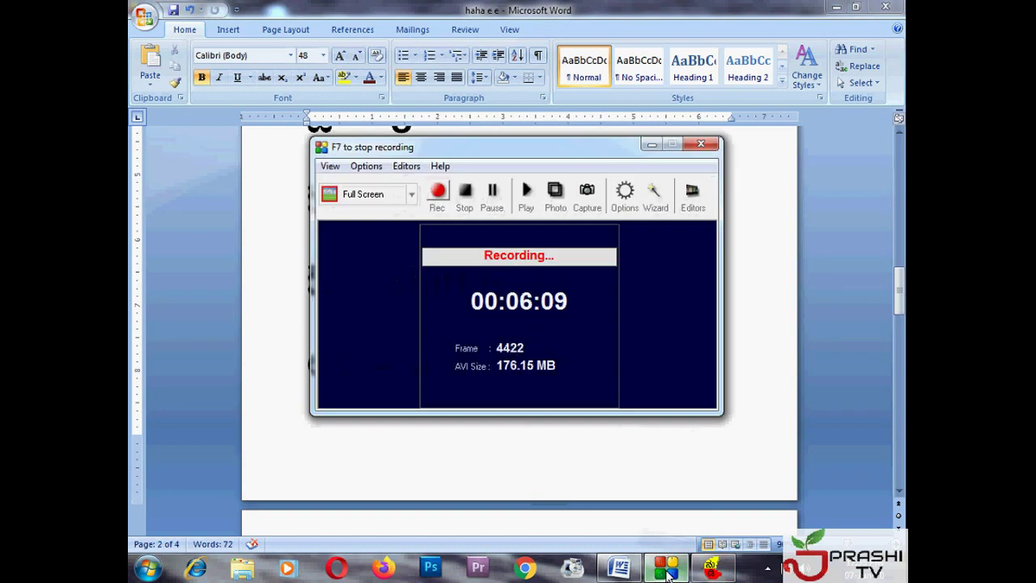